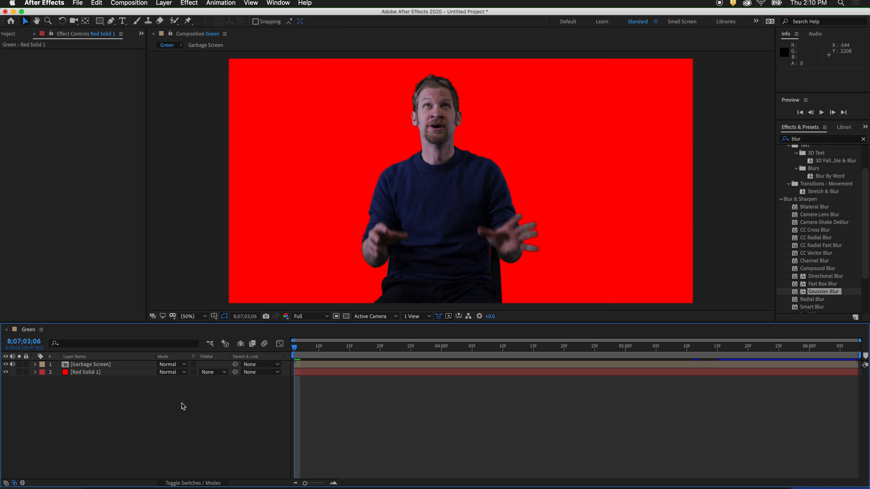
# Apply Cell Pattern from the Effects & Presets search onto the Red Solid 1 layer.
pyautogui.click(90, 373)
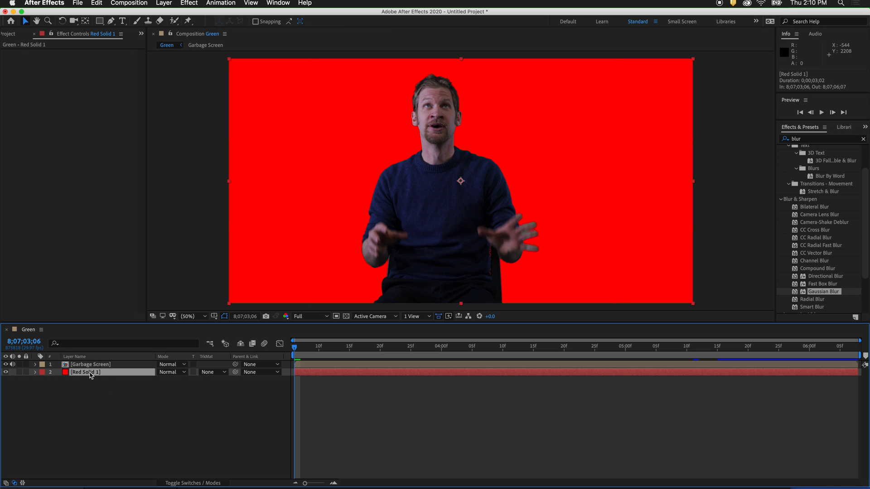
pyautogui.doubleClick(806, 138)
pyautogui.write('cell')
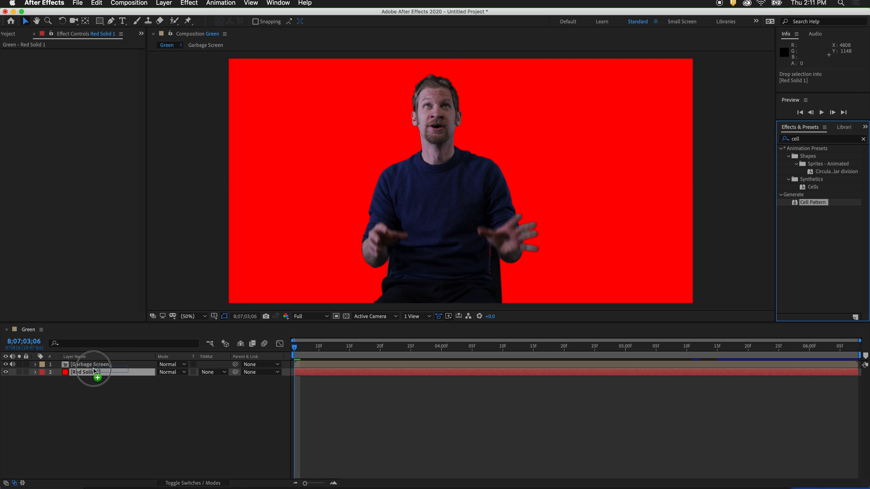
pyautogui.moveTo(813, 202); pyautogui.dragTo(95, 373)
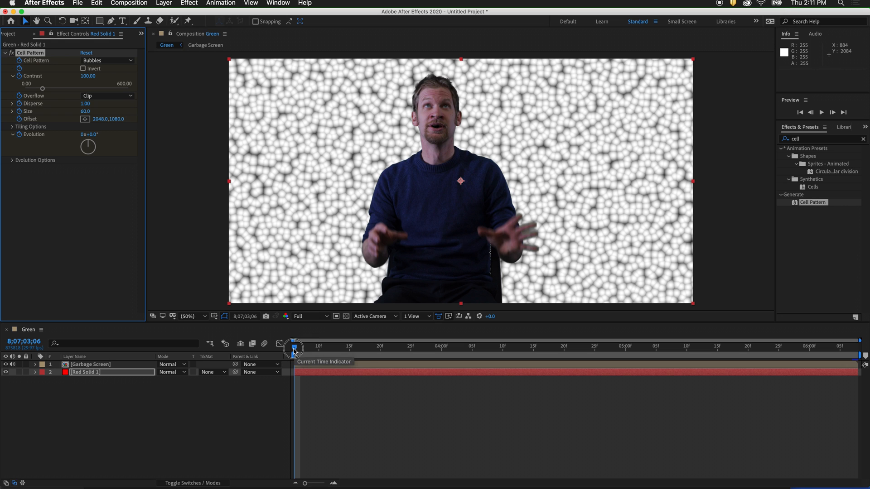
pyautogui.moveTo(292, 350); pyautogui.dragTo(853, 348)
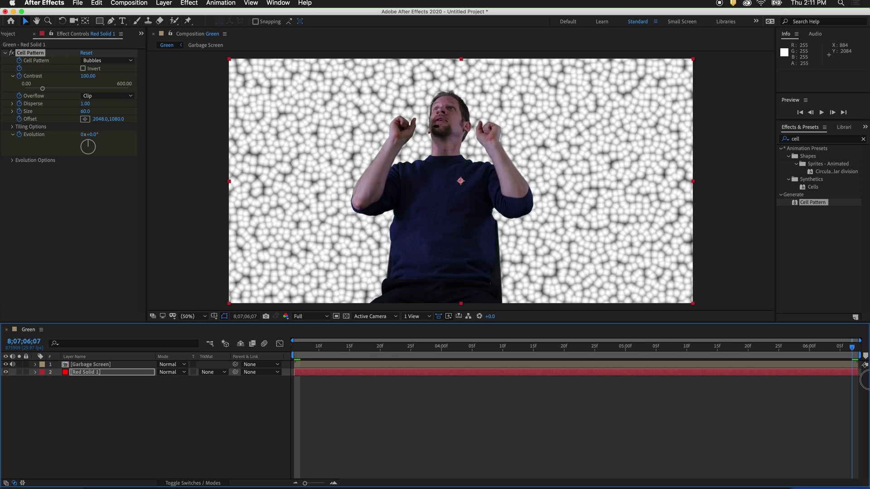
pyautogui.click(130, 61)
pyautogui.click(102, 86)
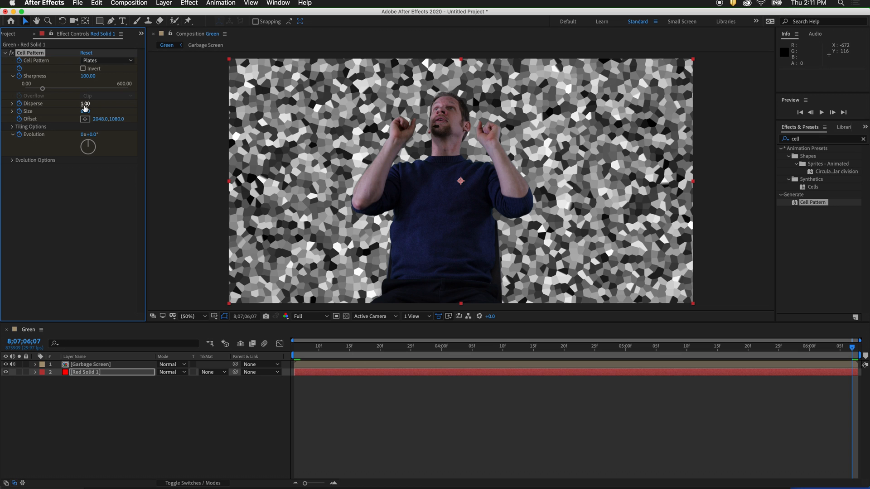
pyautogui.moveTo(86, 104); pyautogui.dragTo(106, 85)
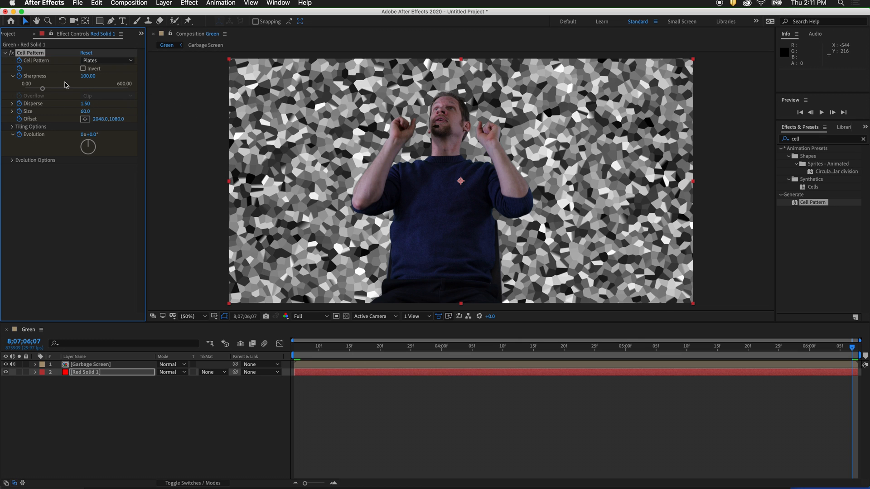
pyautogui.moveTo(85, 111); pyautogui.dragTo(731, 119)
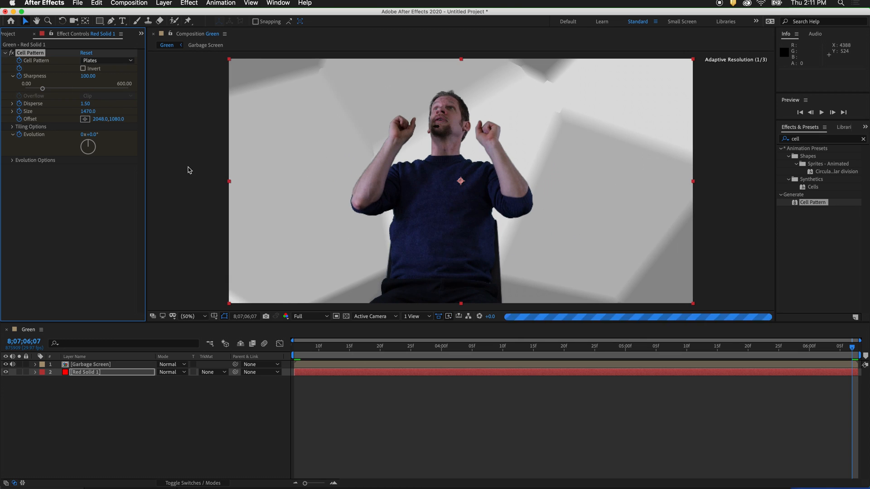
pyautogui.moveTo(85, 138); pyautogui.dragTo(136, 137)
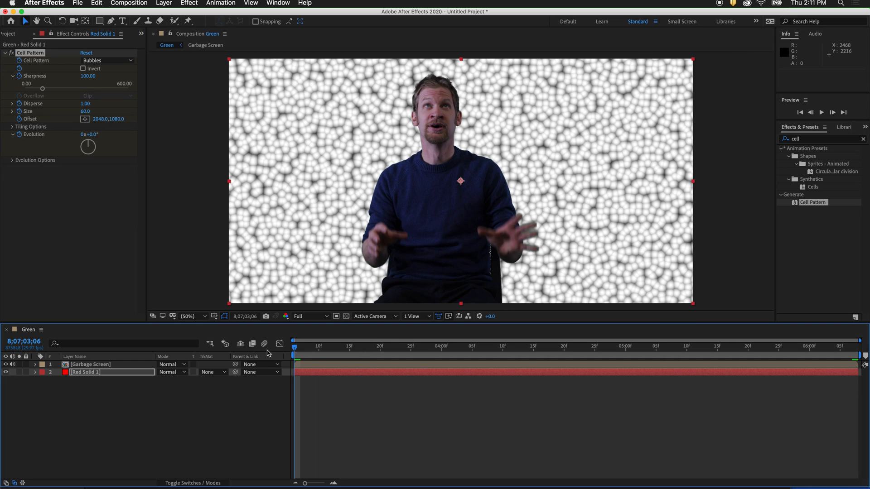
# Apply the Colorama effect to the Red Solid 1 layer.
pyautogui.click(809, 141)
pyautogui.press('super+a')
pyautogui.write('color')
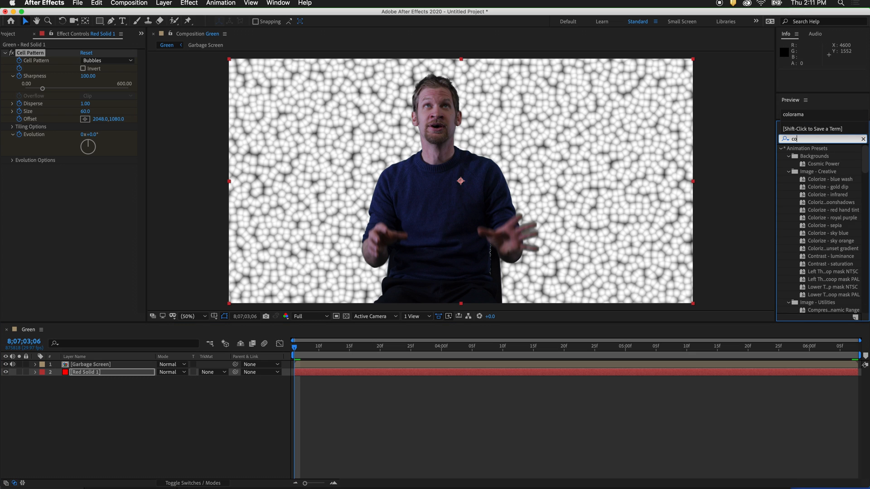
pyautogui.write('ama')
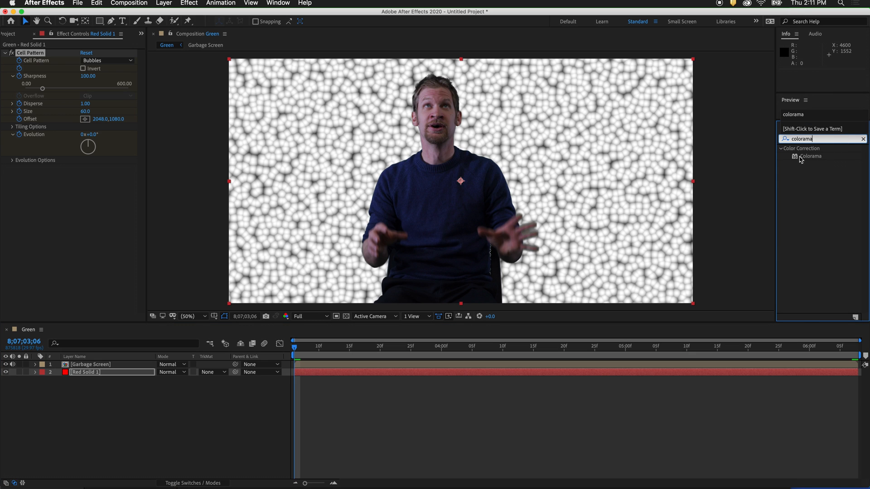
pyautogui.moveTo(798, 158); pyautogui.dragTo(81, 372)
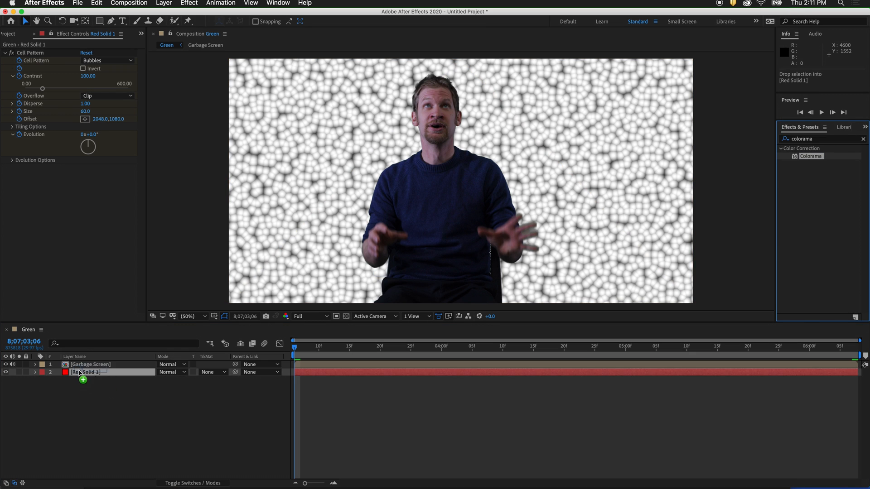
# Set Colorama's Output Cycle preset palette to Deep Ocean and preview the result along the clip.
pyautogui.click(13, 184)
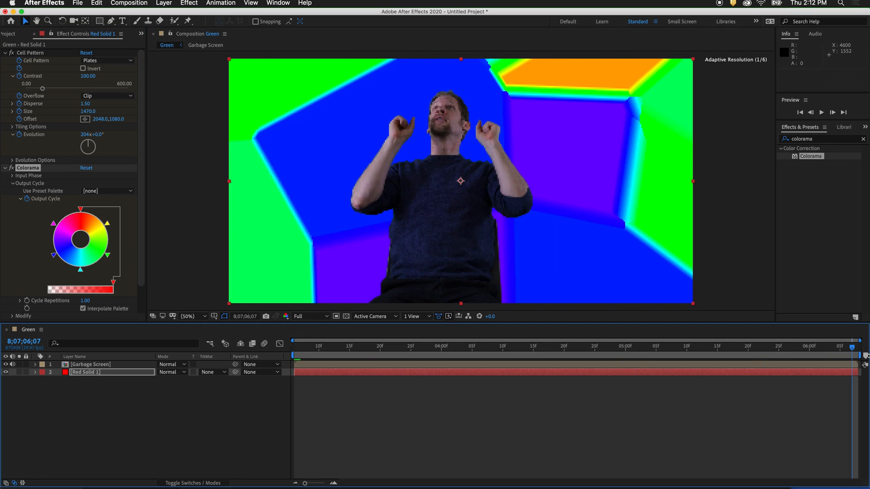
pyautogui.click(131, 191)
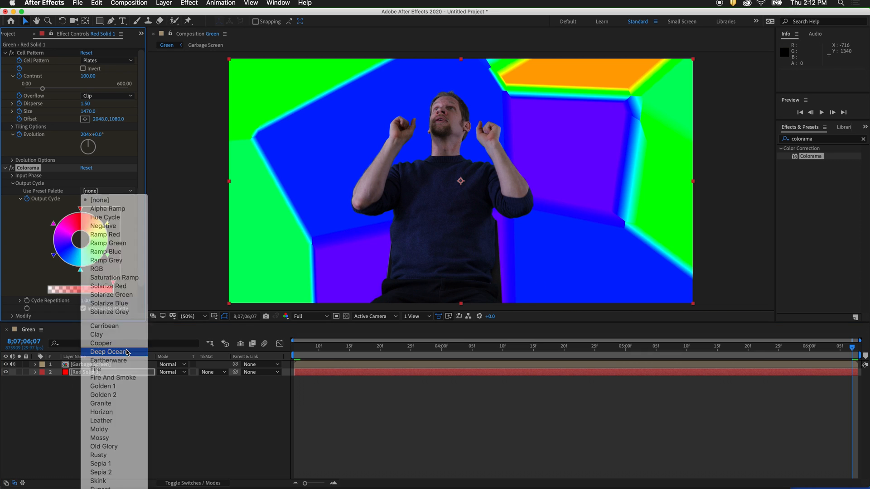
pyautogui.click(109, 352)
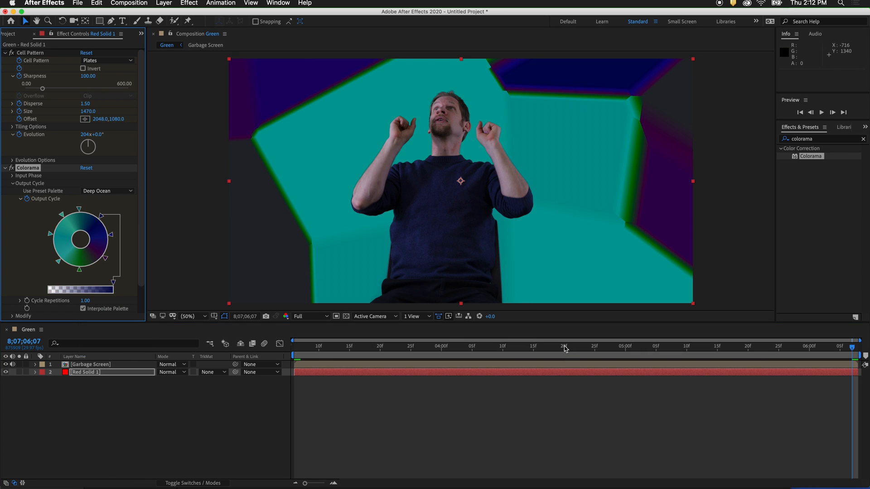
pyautogui.click(564, 348)
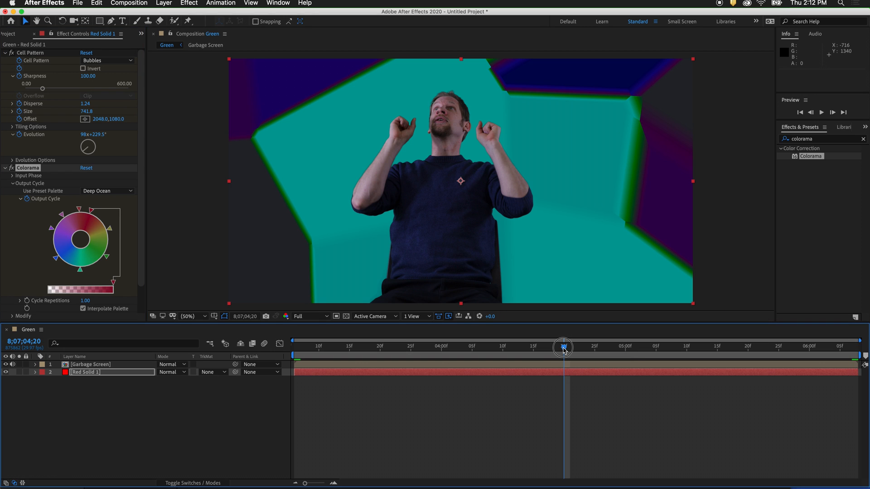
pyautogui.moveTo(564, 349); pyautogui.dragTo(294, 348)
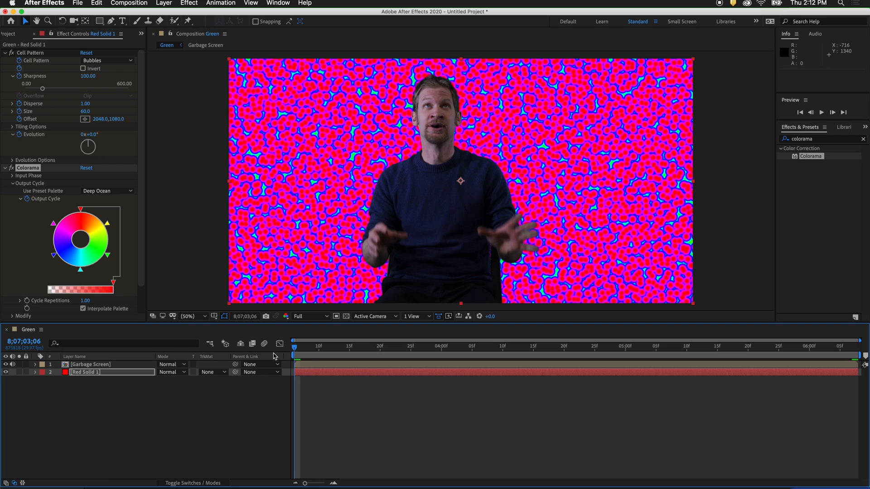
# Duplicate Garbage Screen twice and set layer 2's track matte to Alpha Inverted Matte.
pyautogui.click(88, 365)
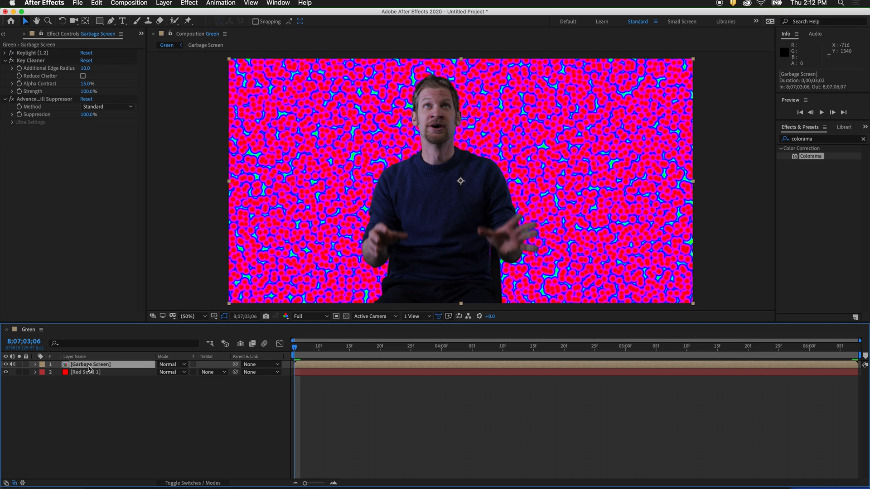
pyautogui.press('super+d')
pyautogui.press('super+d')
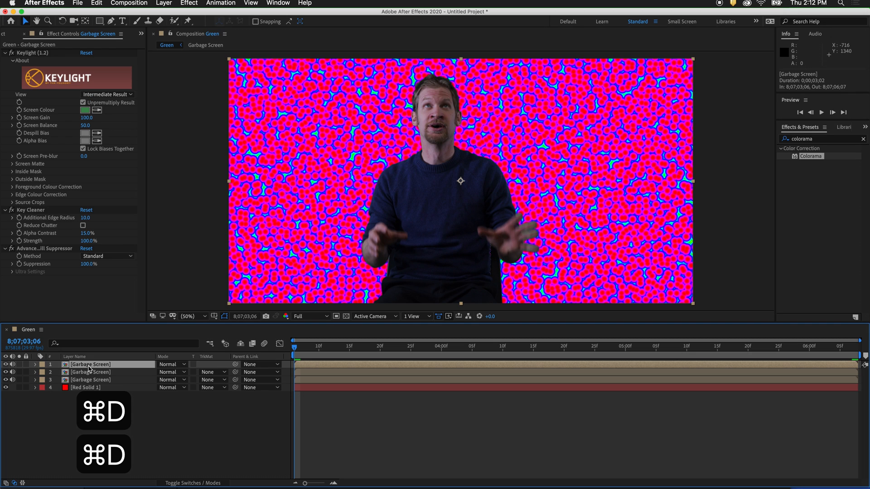
pyautogui.click(226, 375)
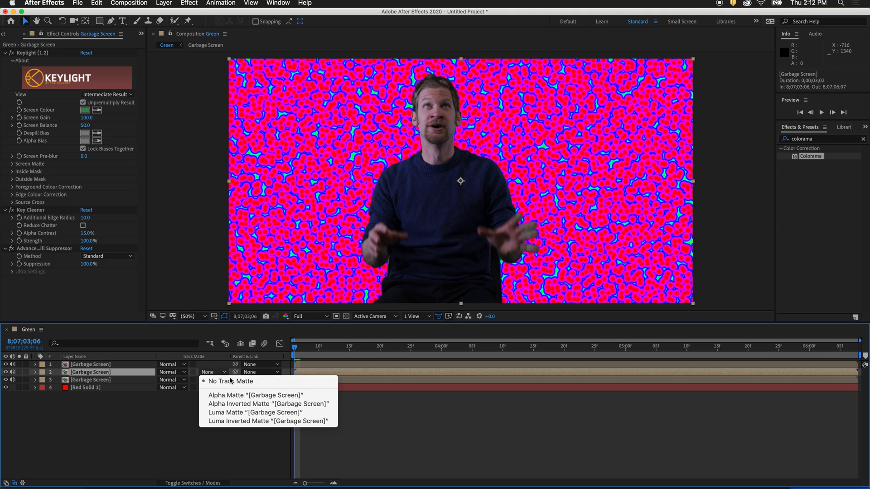
pyautogui.click(236, 405)
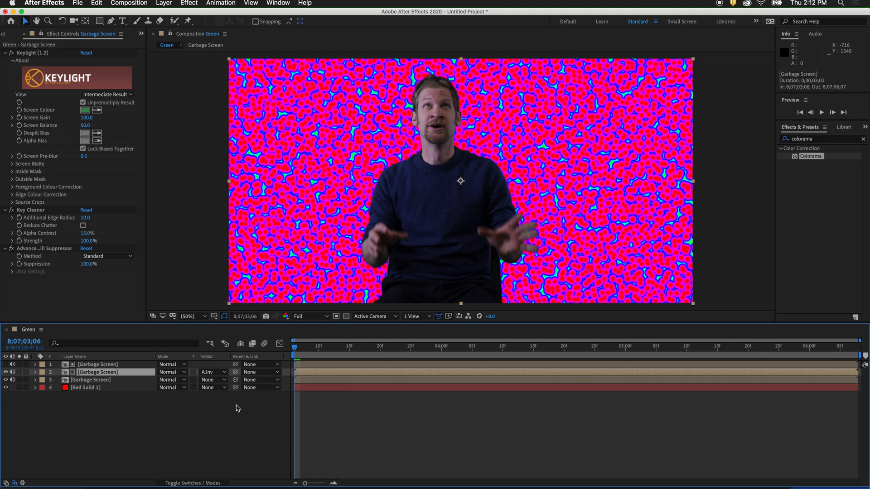
# Select the top Garbage Screen copy and ready a new effect search.
pyautogui.click(115, 365)
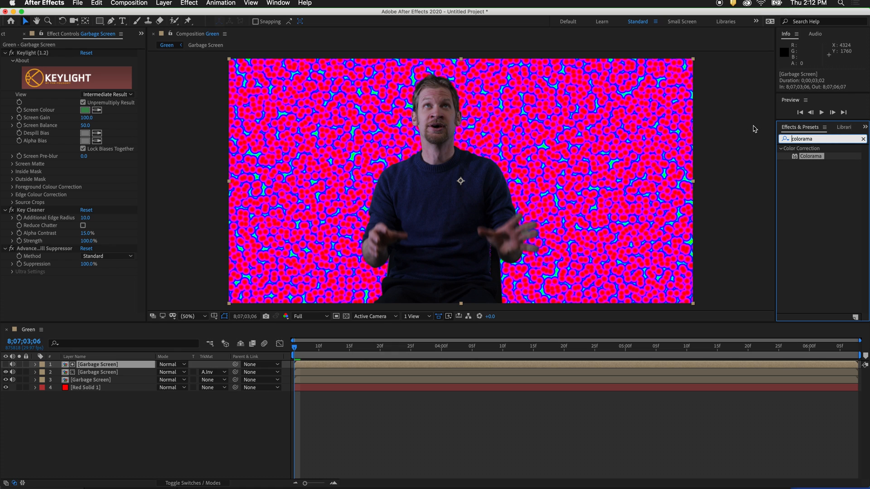
pyautogui.click(824, 139)
pyautogui.press('super+a')
pyautogui.write('chocke')
# Add Simple Choker to the top copy, solo layer 2, and raise Choke Matte to 69.30 for an edge outline.
pyautogui.press('BackSpace')
pyautogui.press('BackSpace')
pyautogui.write('ker')
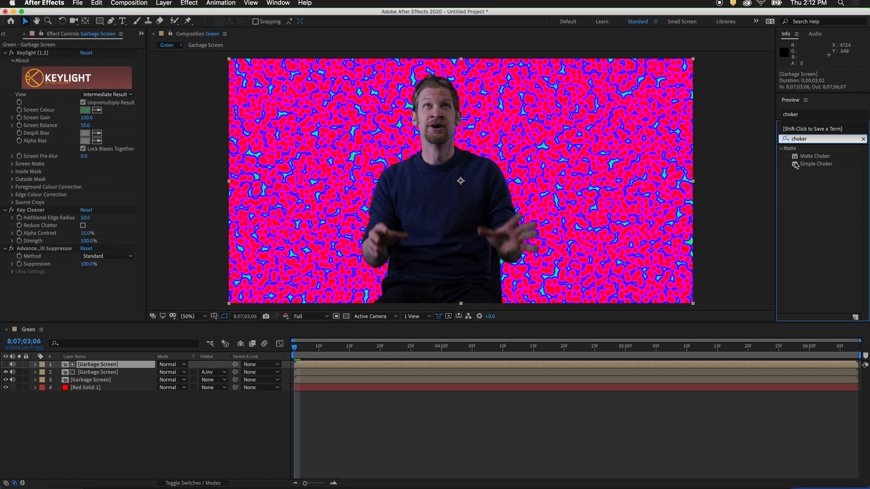
pyautogui.moveTo(816, 164); pyautogui.dragTo(107, 367)
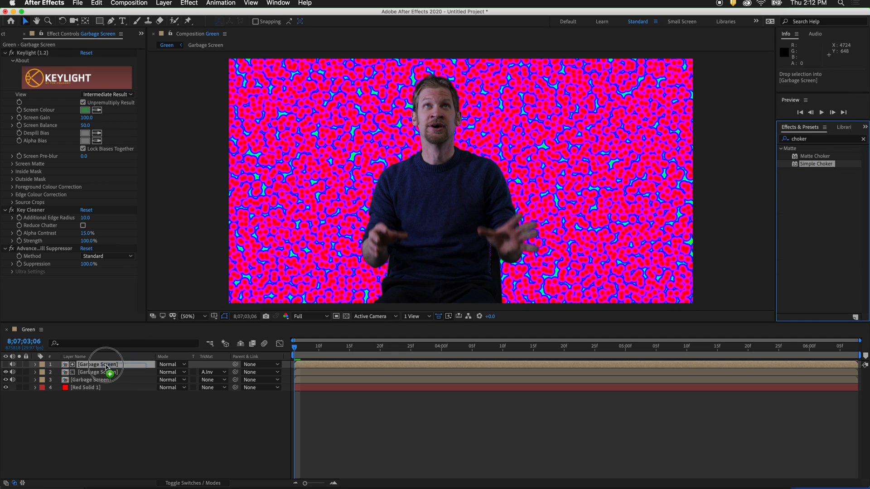
pyautogui.click(19, 372)
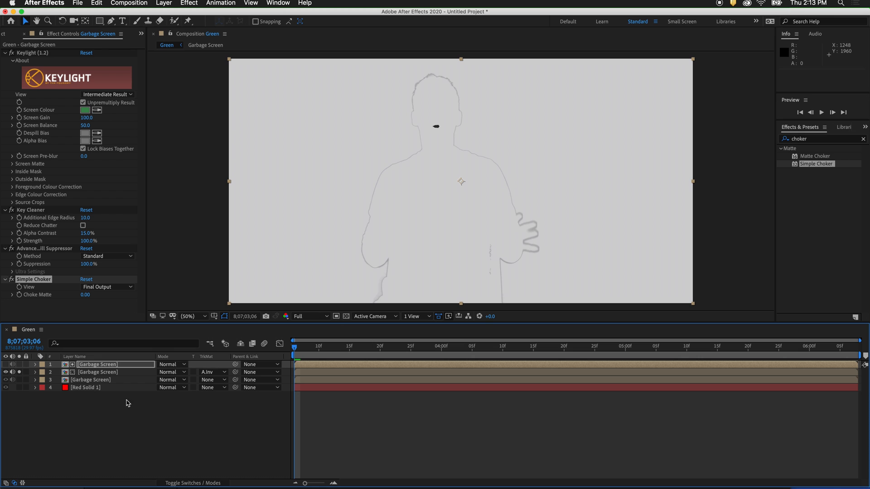
pyautogui.moveTo(85, 295); pyautogui.dragTo(127, 297)
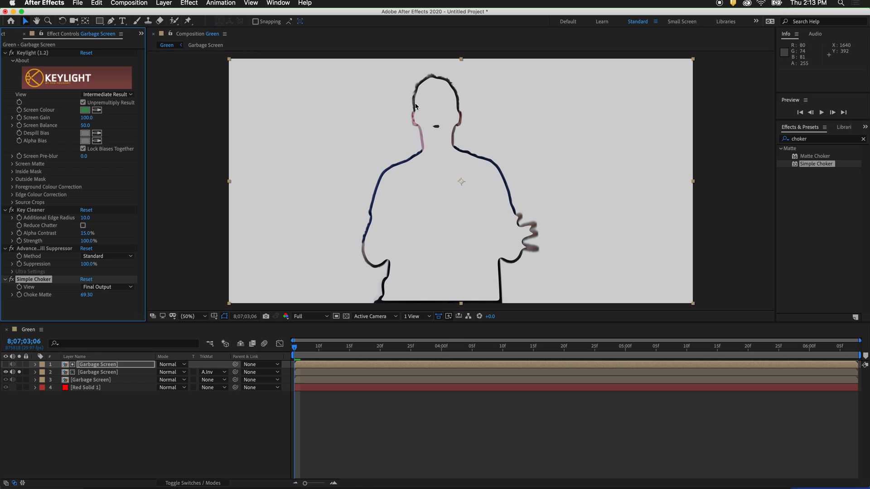
pyautogui.click(817, 138)
pyautogui.write('gau')
# Add Gaussian Blur (Legacy) to the top copy and heavily blur the matte outline.
pyautogui.moveTo(813, 173); pyautogui.dragTo(115, 367)
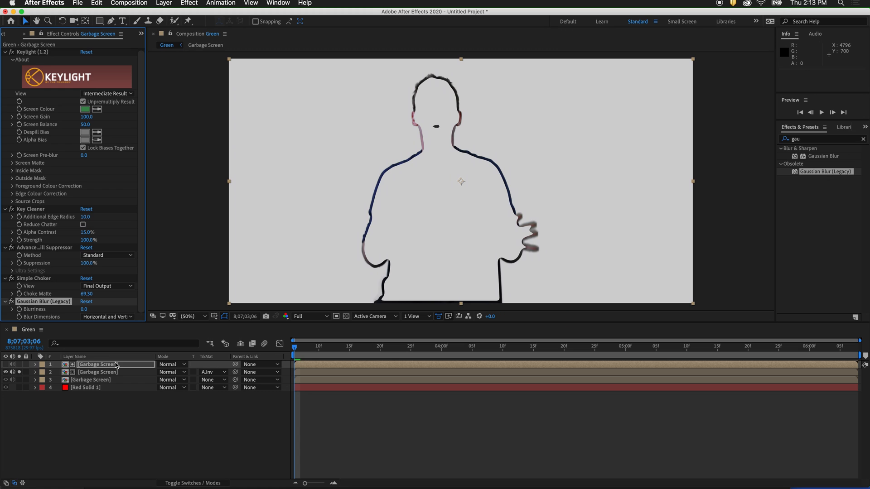
pyautogui.moveTo(85, 309); pyautogui.dragTo(266, 307)
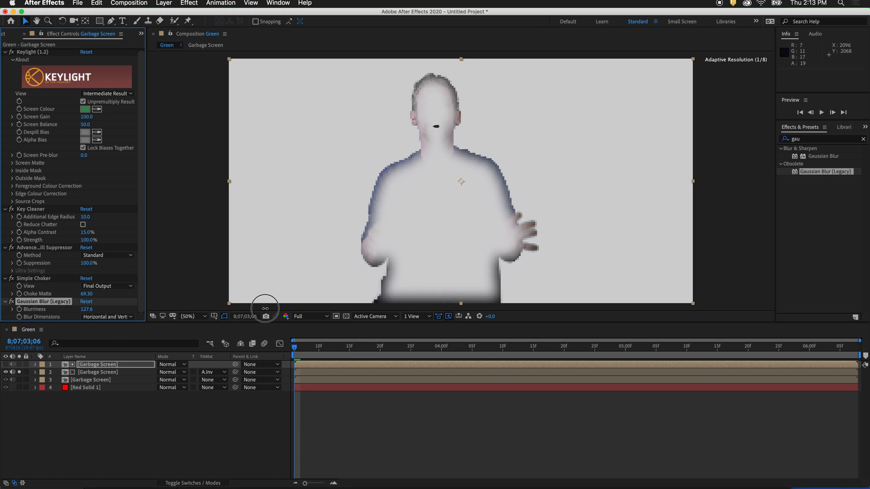
# Precompose the two top Garbage Screen copies into a new comp named Light Wrap.
pyautogui.click(115, 373)
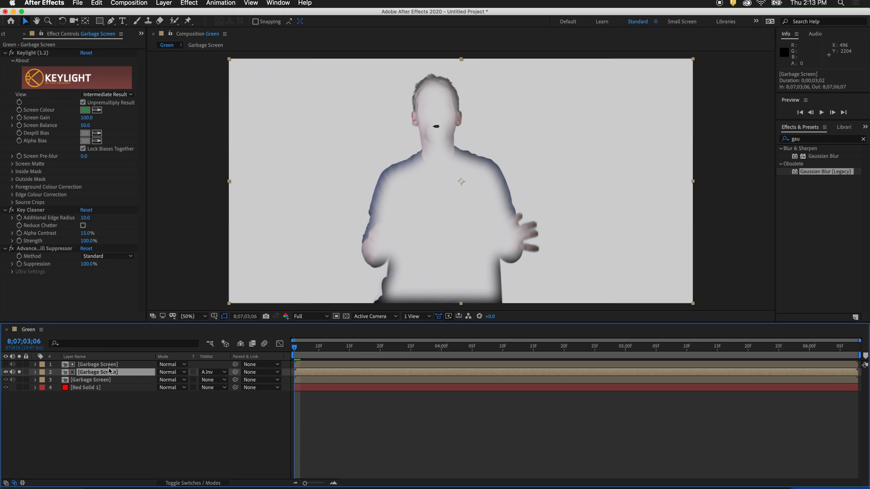
pyautogui.keyDown('shift'); pyautogui.click(99, 365); pyautogui.keyUp('shift')
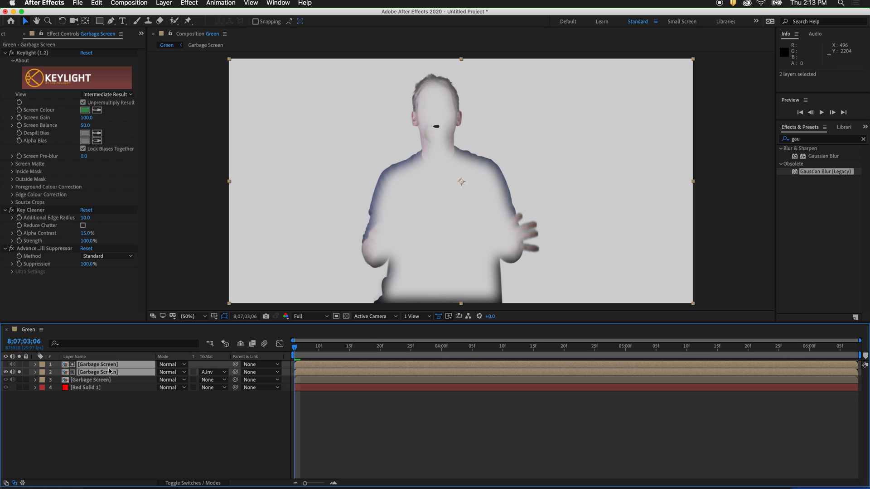
pyautogui.rightClick(109, 372)
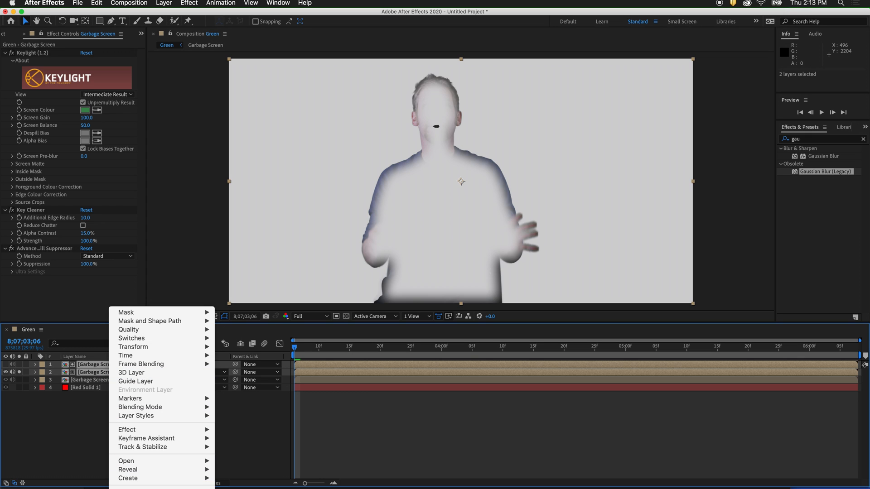
pyautogui.press('super+shift+c')
pyautogui.write('Light Wra')
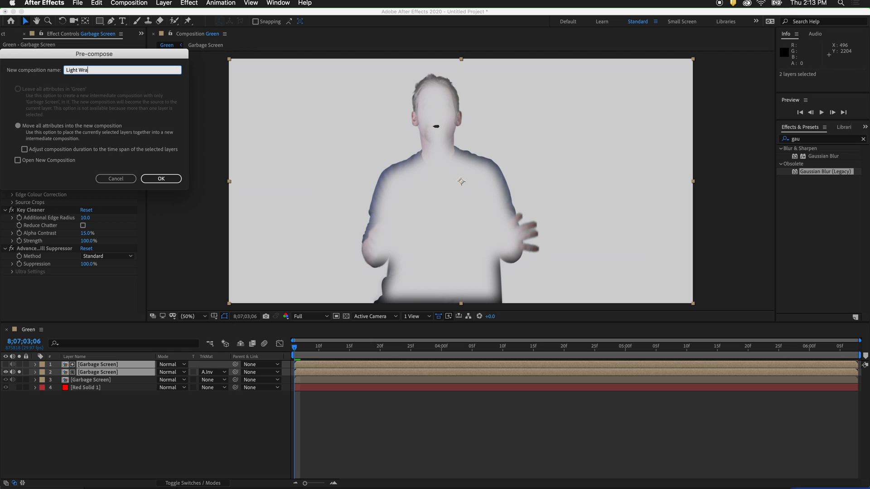
pyautogui.write('p')
pyautogui.press('Return')
# Duplicate Red Solid 1, move the copy above Garbage Screen, and matte it to Light Wrap's alpha.
pyautogui.click(17, 365)
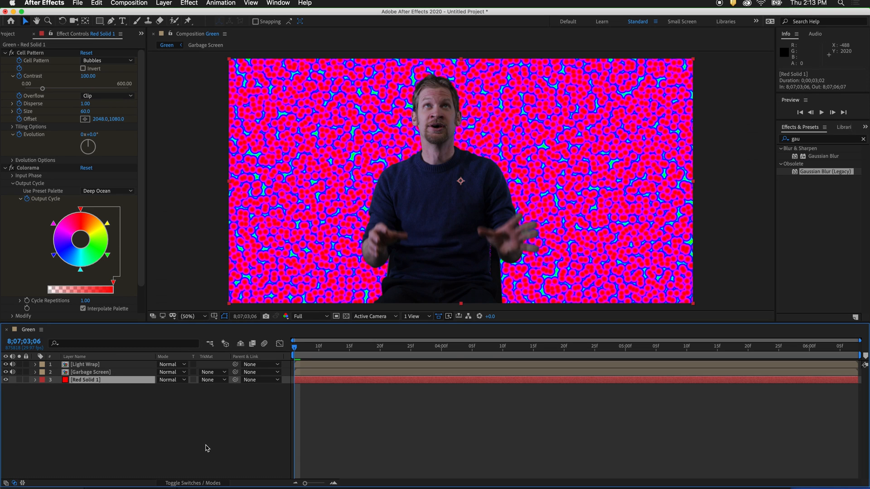
pyautogui.click(76, 397)
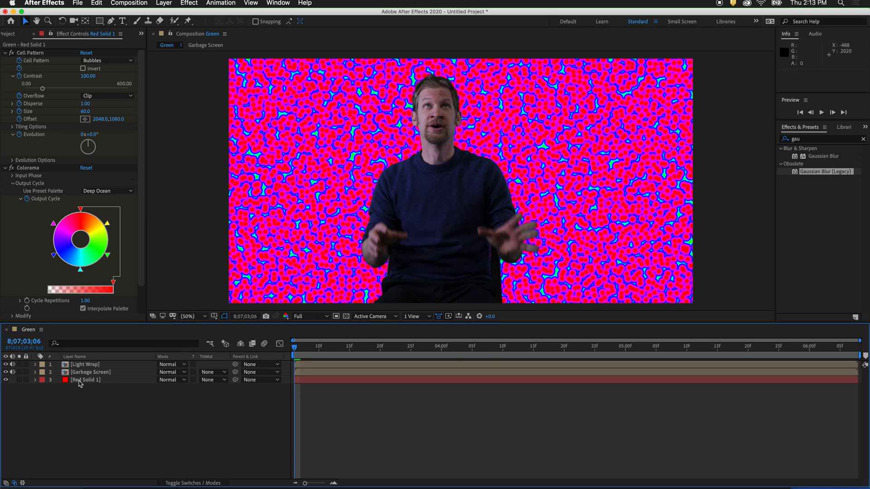
pyautogui.click(80, 381)
pyautogui.press('super+d')
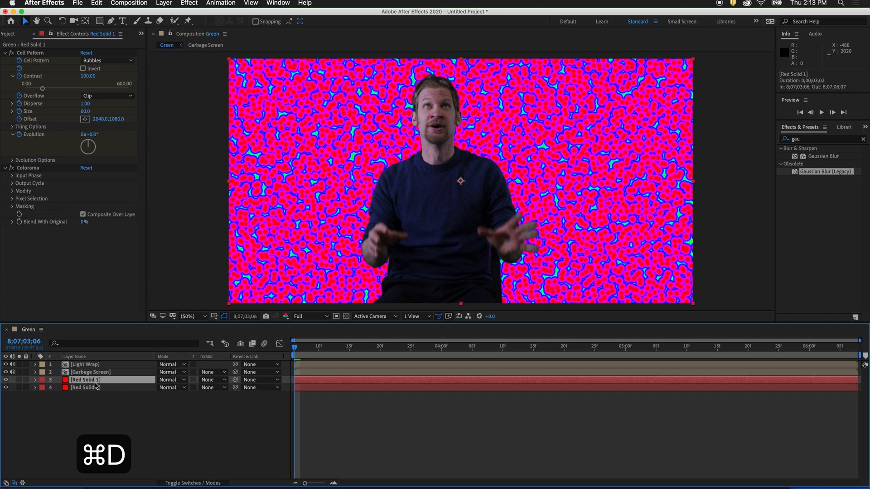
pyautogui.moveTo(85, 380); pyautogui.dragTo(91, 373)
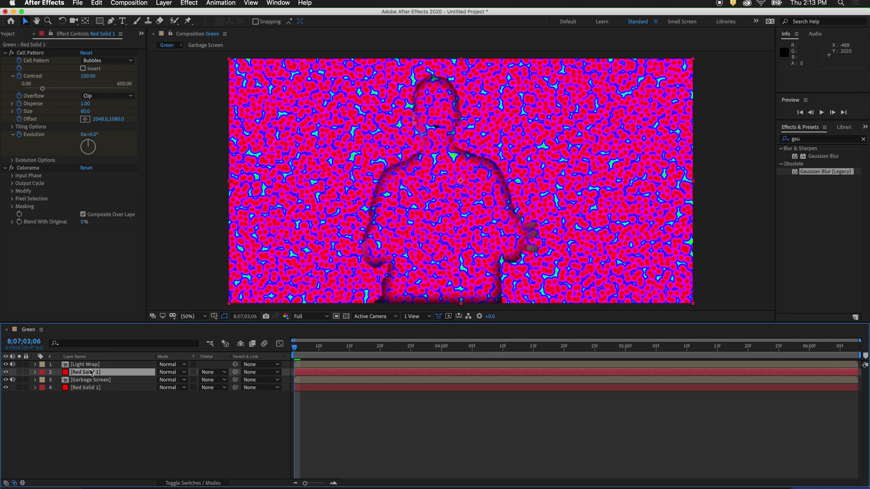
pyautogui.click(224, 372)
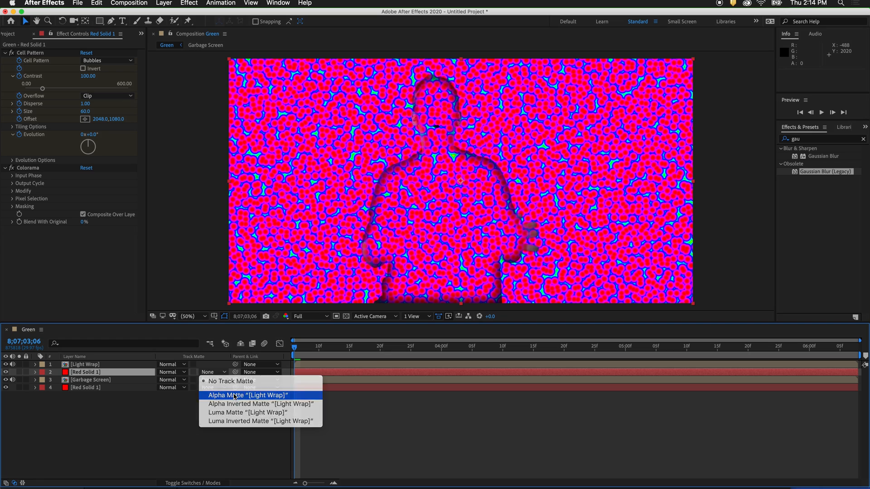
pyautogui.click(247, 395)
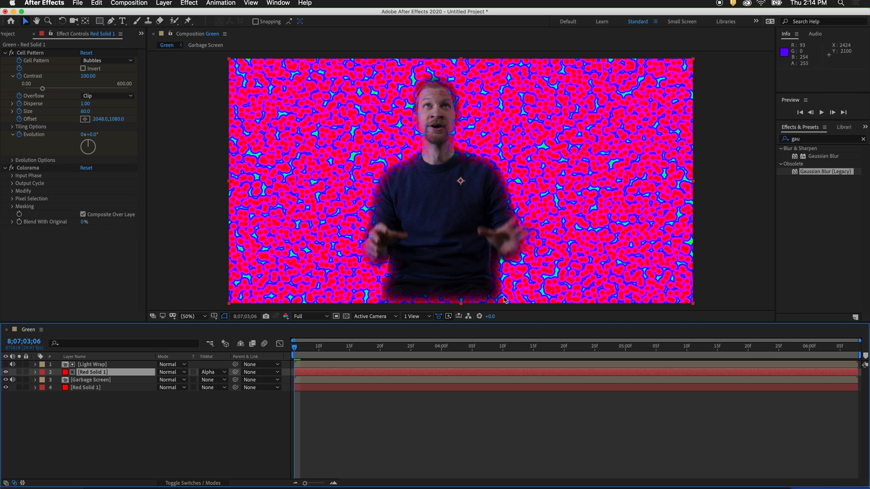
# Set the matted red solid copy to Classic Color Dodge and lower its opacity to 23%.
pyautogui.click(184, 372)
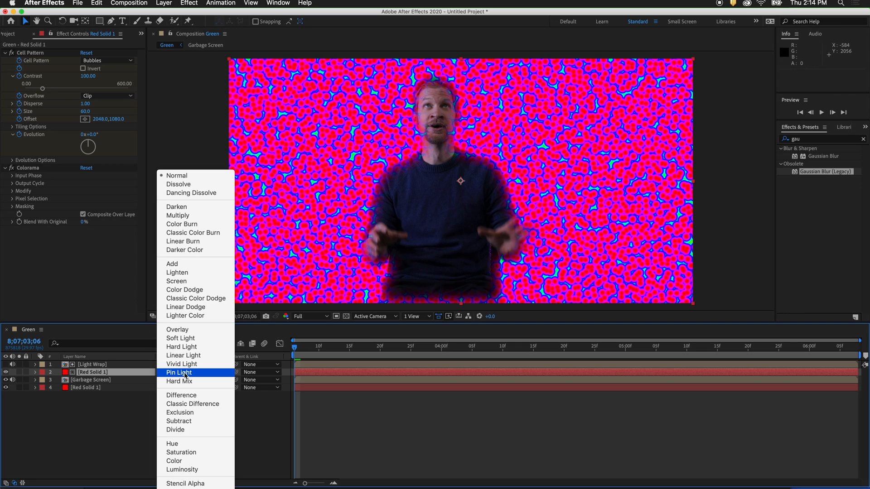
pyautogui.click(193, 291)
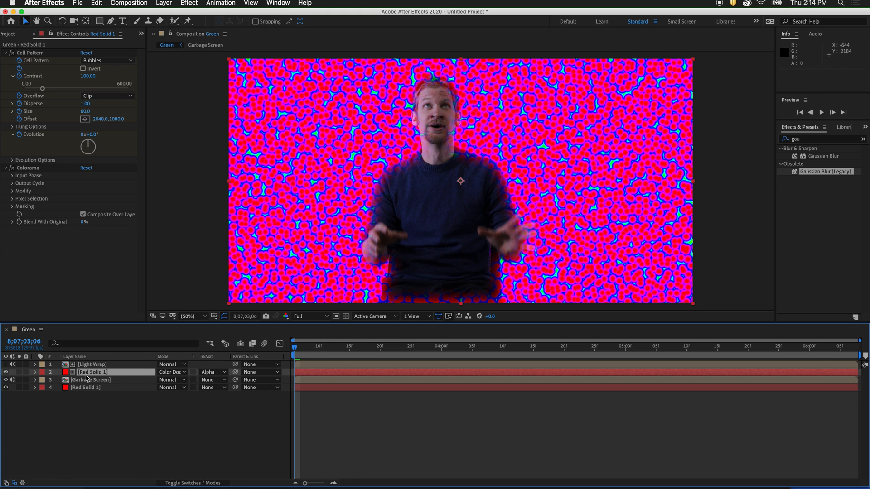
pyautogui.press('t')
pyautogui.moveTo(143, 380); pyautogui.dragTo(134, 382)
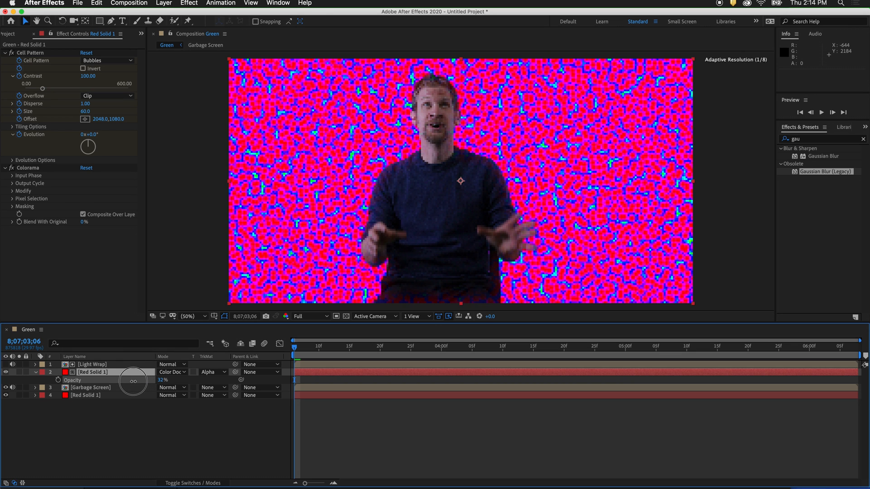
pyautogui.moveTo(134, 381); pyautogui.dragTo(127, 382)
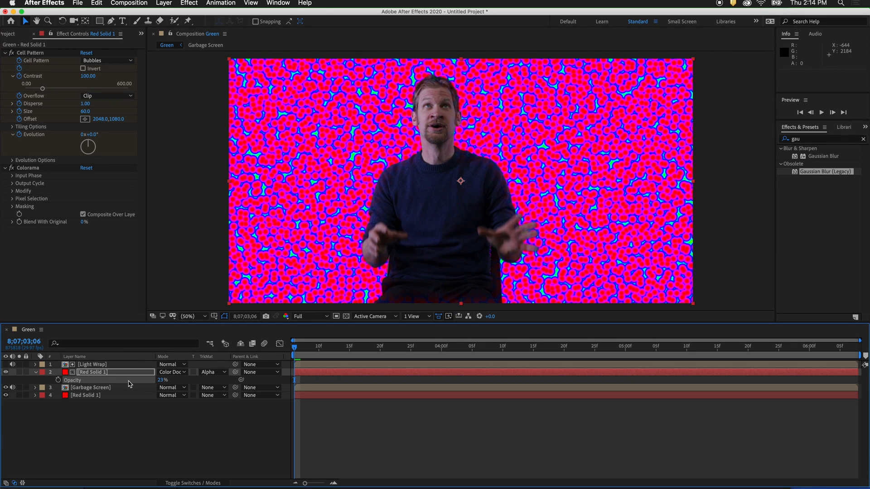
pyautogui.scroll(4, 408, 204)
# Inspect the presenter's edge up close, hide the glow layer to compare, then fit the comp in view.
pyautogui.moveTo(229, 247)
pyautogui.mouseDown()
pyautogui.moveTo(391, 176)
pyautogui.moveTo(203, 102)
pyautogui.mouseUp()
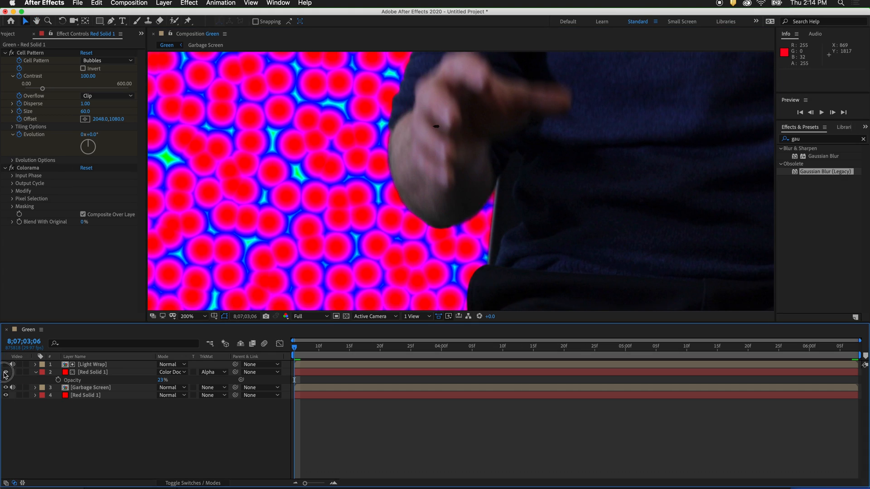
pyautogui.click(6, 373)
pyautogui.hotkey('shift', '/')
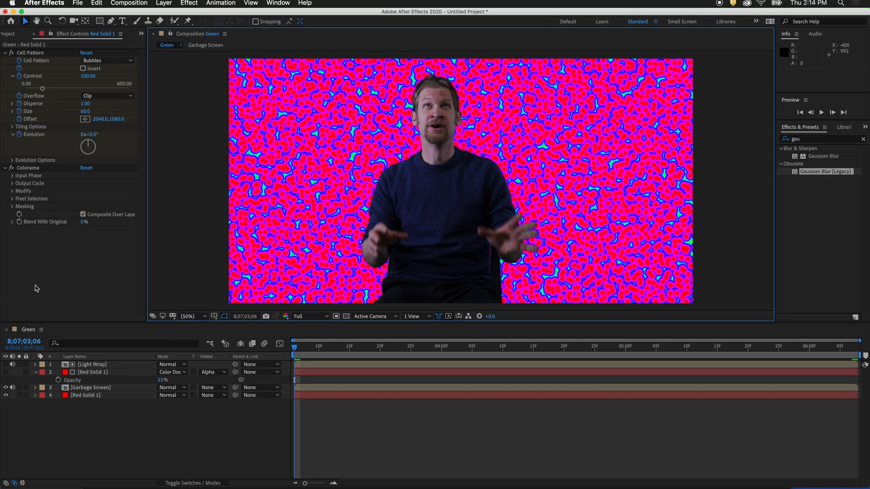
# Place ocean.mp4 beneath Garbage Screen and stretch it to fill the composition.
pyautogui.click(13, 34)
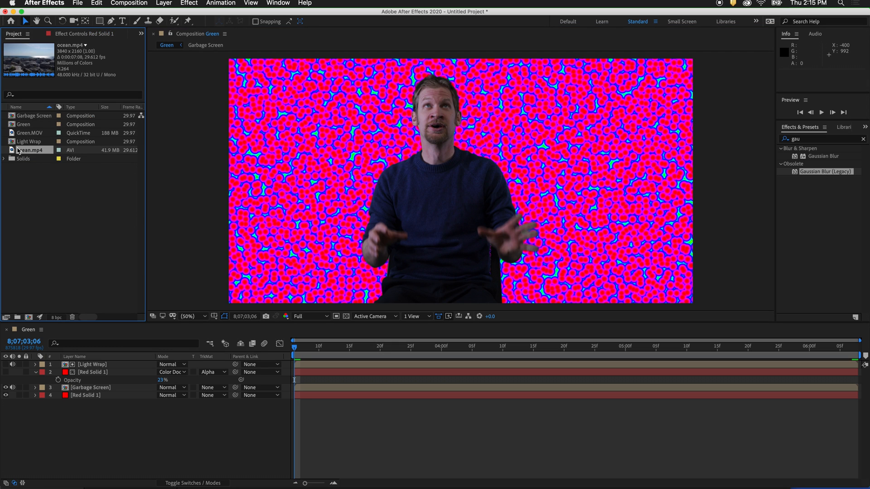
pyautogui.moveTo(12, 150); pyautogui.dragTo(93, 395)
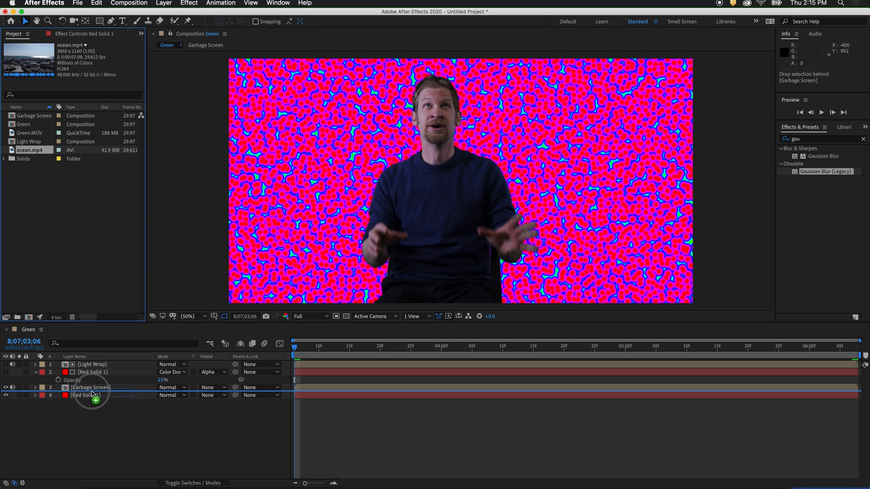
pyautogui.press('super+alt+f')
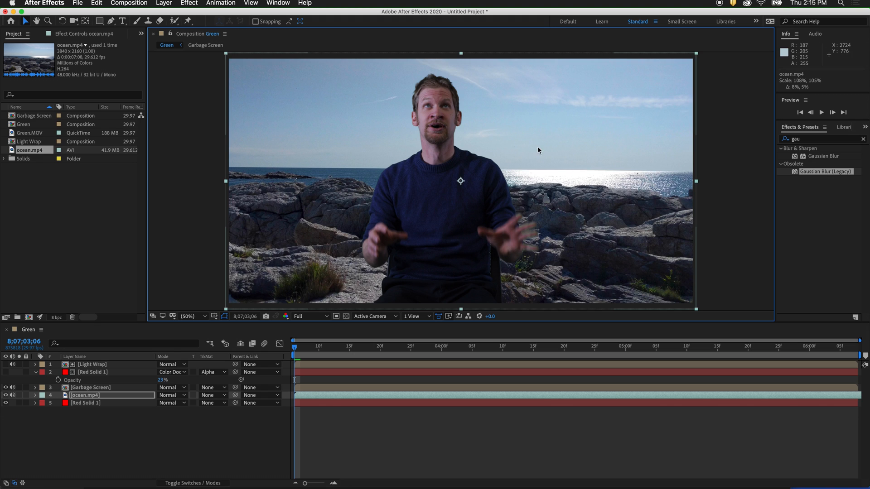
# Flip the ocean.mp4 layer horizontally and turn the red glow layer back on.
pyautogui.click(164, 3)
pyautogui.moveTo(204, 101)
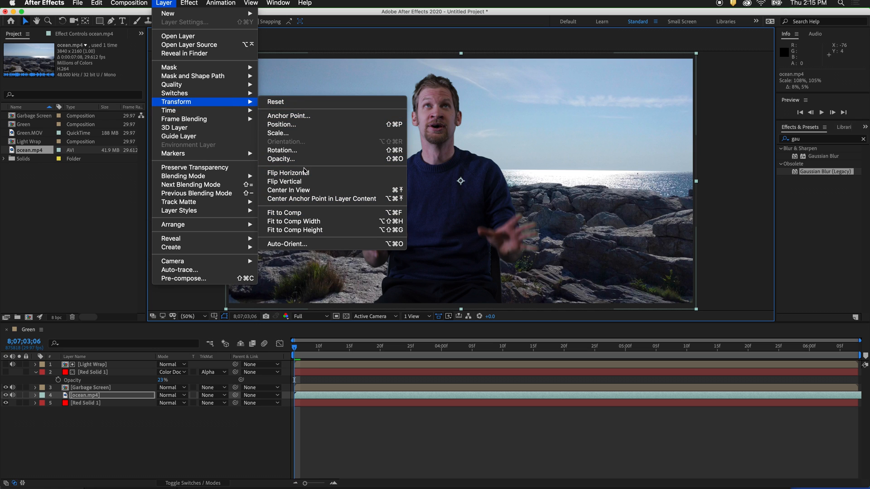
pyautogui.click(305, 175)
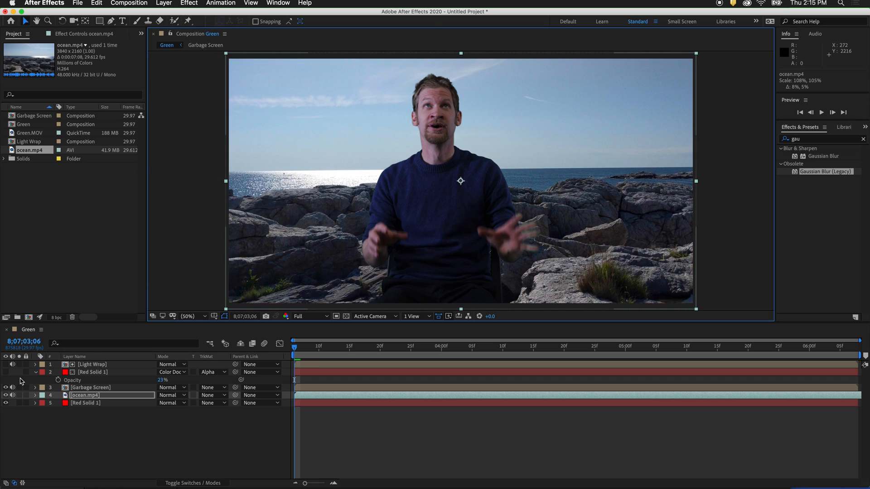
pyautogui.click(7, 373)
# Duplicate ocean.mp4 and Light Wrap, then move the ocean copy just under the top Light Wrap.
pyautogui.press('super+d')
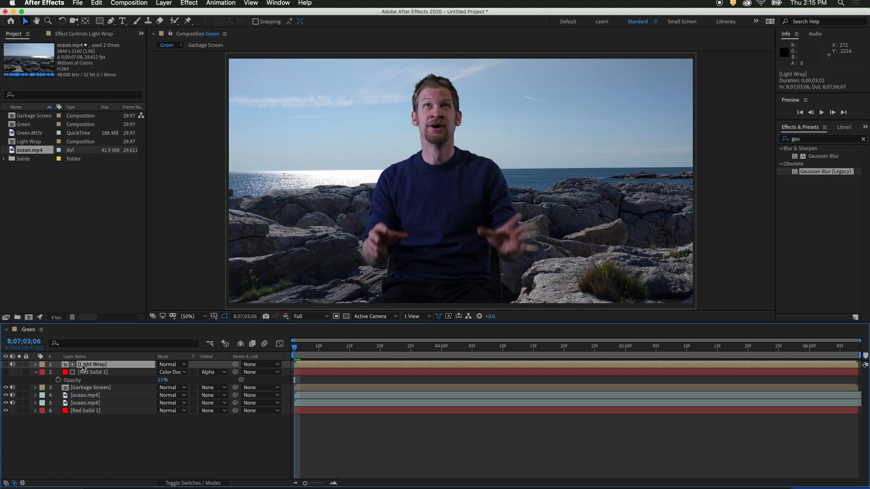
pyautogui.press('super+d')
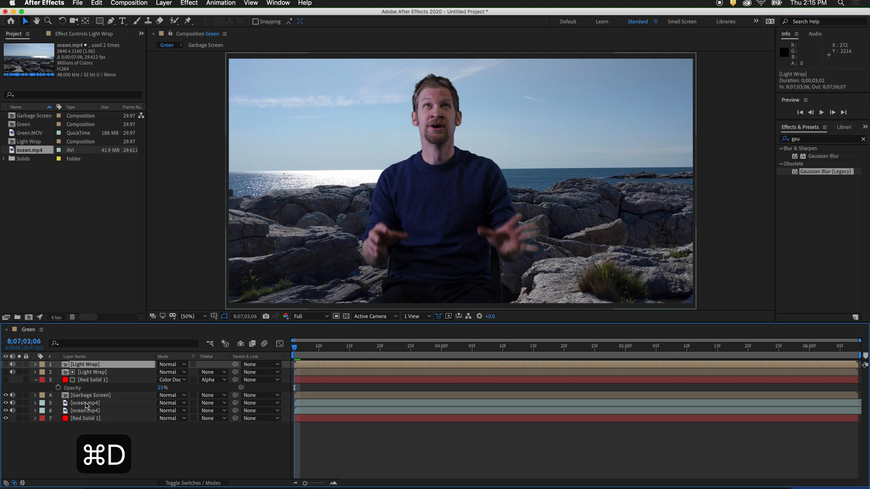
pyautogui.click(88, 404)
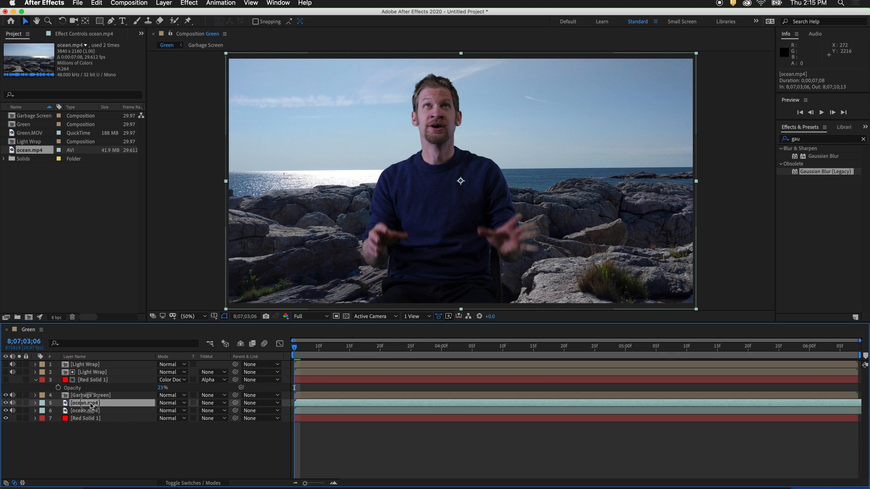
pyautogui.moveTo(88, 403); pyautogui.dragTo(90, 371)
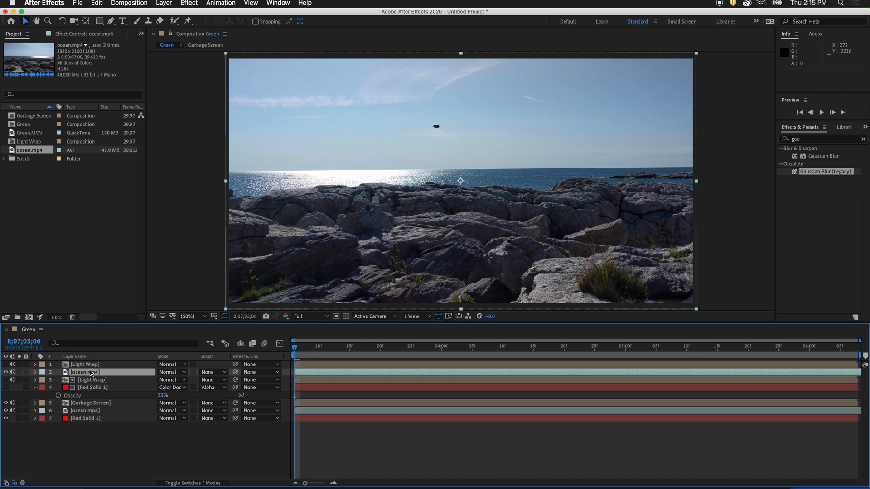
# Matte the top ocean.mp4 copy to Light Wrap's alpha and blend it as Color Dodge.
pyautogui.click(225, 373)
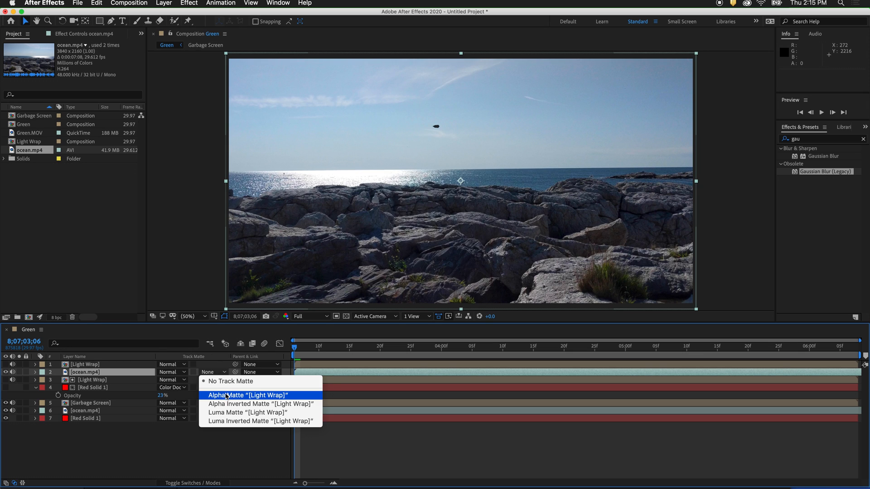
pyautogui.click(248, 394)
pyautogui.click(183, 372)
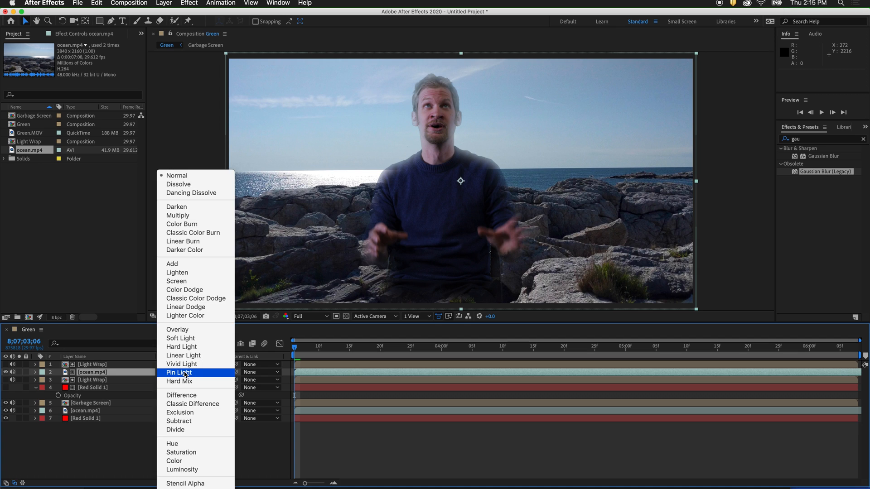
pyautogui.click(184, 290)
# Lower the ocean copy's opacity to 24%.
pyautogui.press('t')
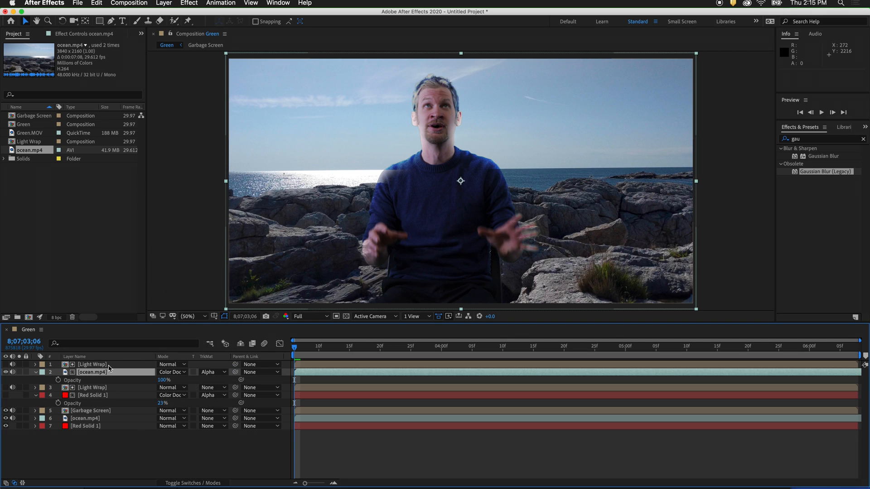
pyautogui.moveTo(165, 380); pyautogui.dragTo(134, 383)
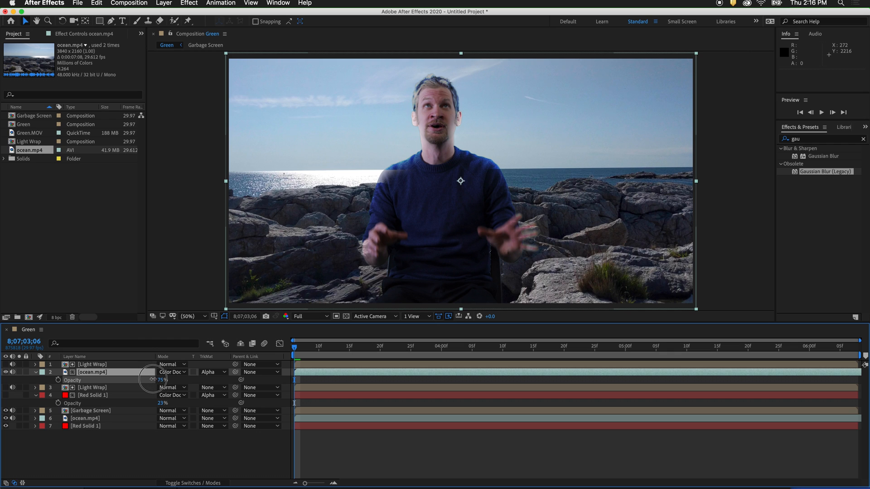
pyautogui.click(6, 373)
pyautogui.click(6, 373)
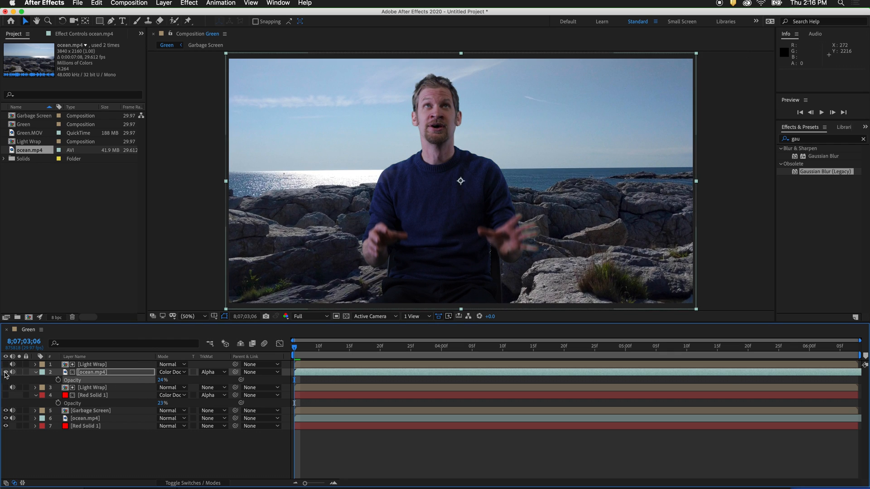
pyautogui.click(6, 373)
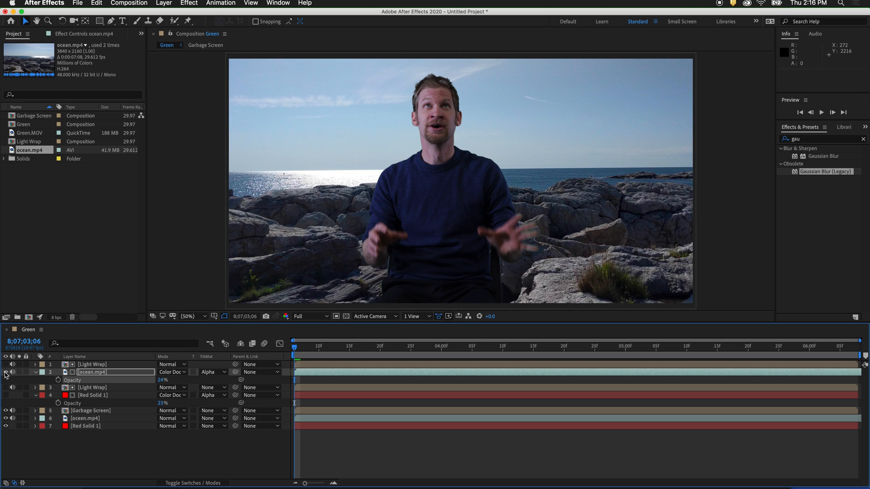
pyautogui.click(6, 372)
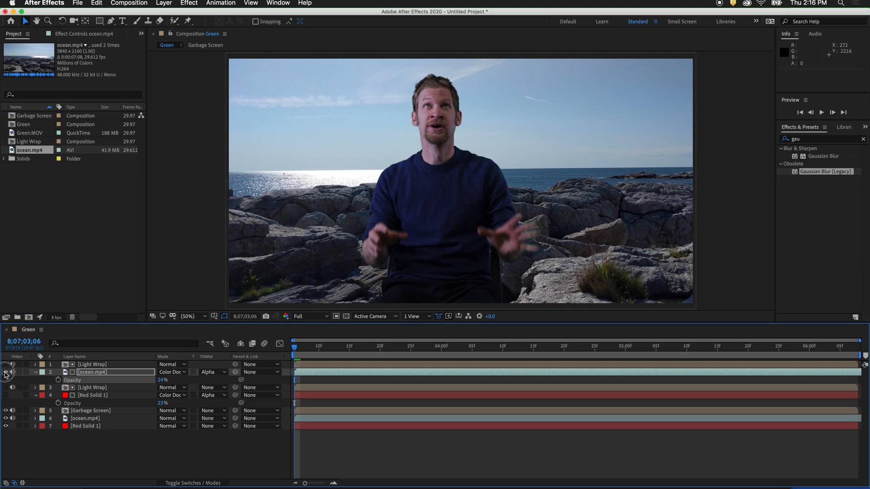